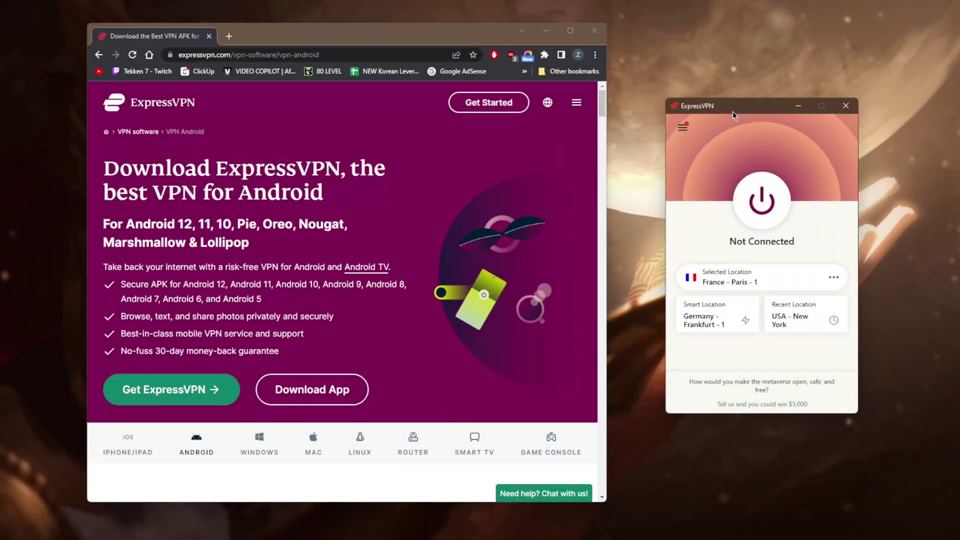
Step: Focus the ExpressVPN window and bring up its hamburger menu of main actions
click(482, 168)
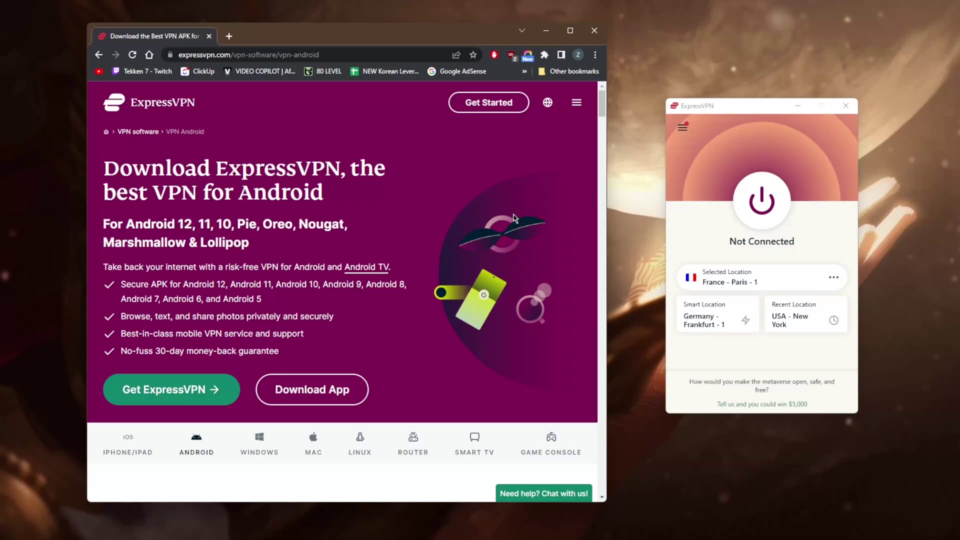
click(740, 124)
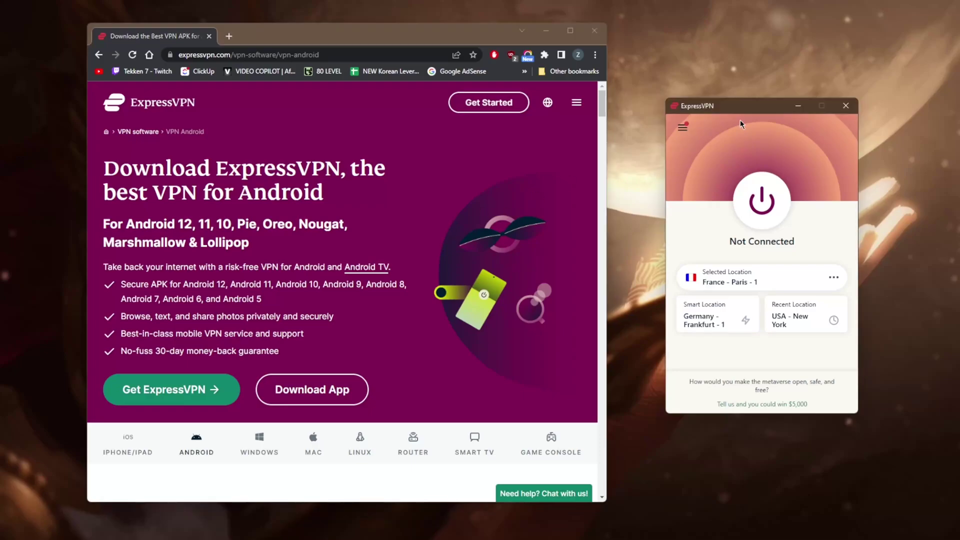
click(678, 129)
click(712, 124)
Step: Choose Options from the hamburger menu to reach the app options
click(681, 129)
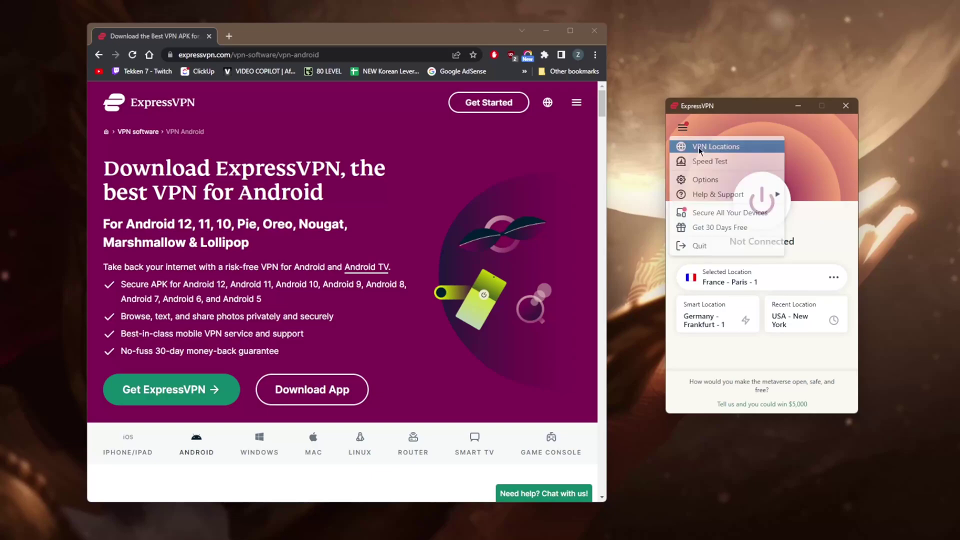
click(712, 178)
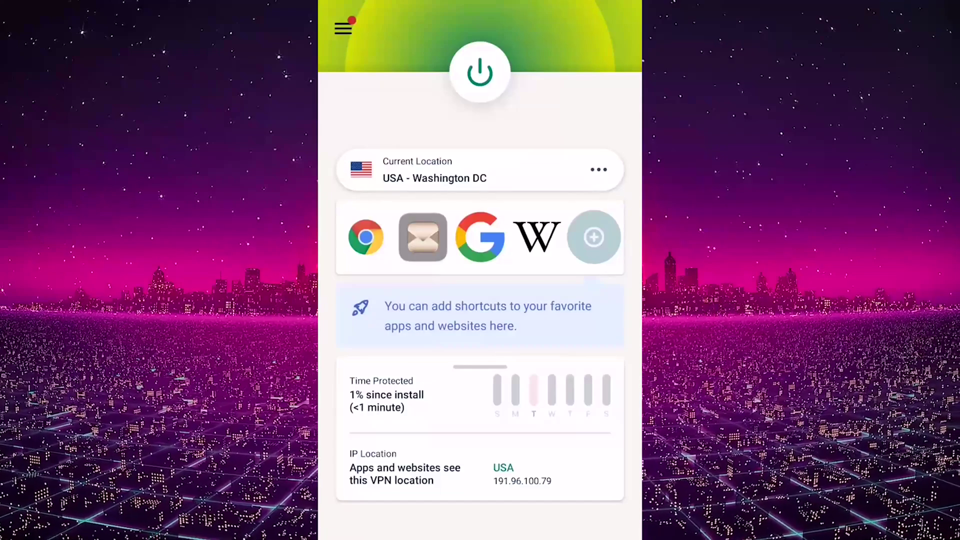
scroll(591, 358, up, 3)
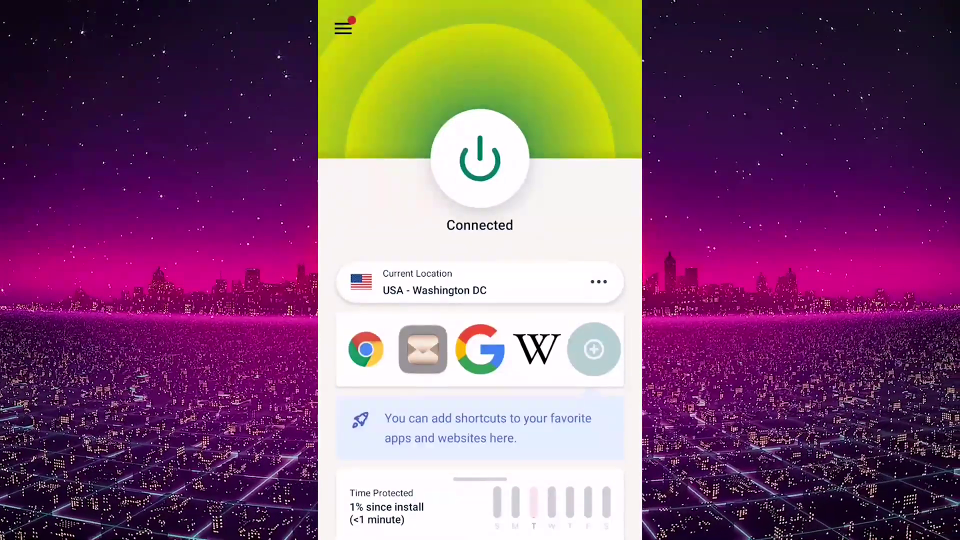
Step: Show all server locations by region and peek into the Asia Pacific list
click(480, 282)
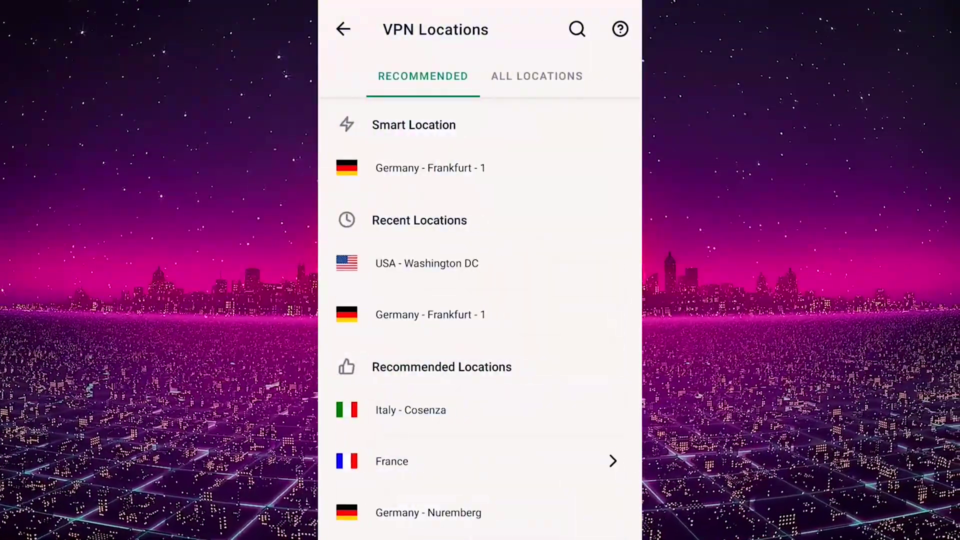
click(537, 75)
scroll(481, 315, down, 3)
scroll(480, 315, down, 3)
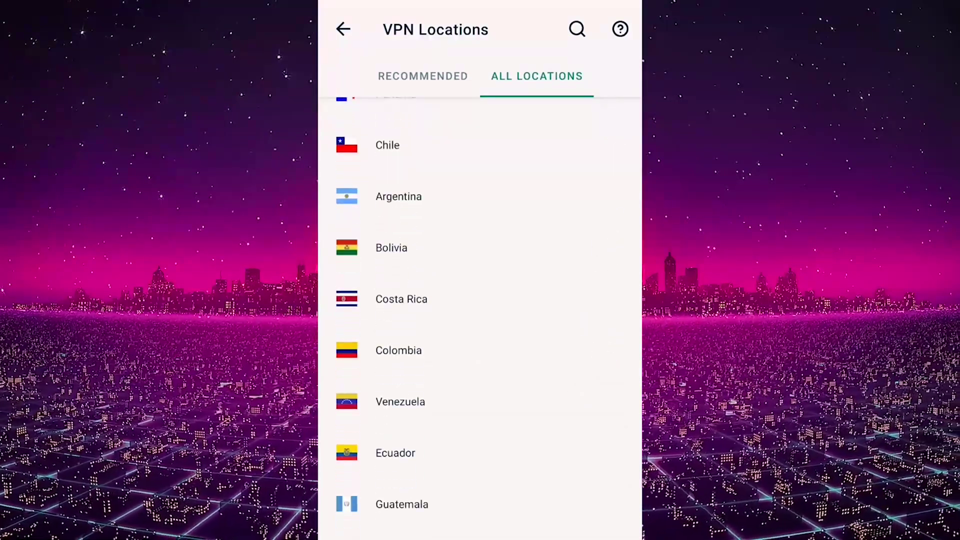
scroll(481, 315, up, 5)
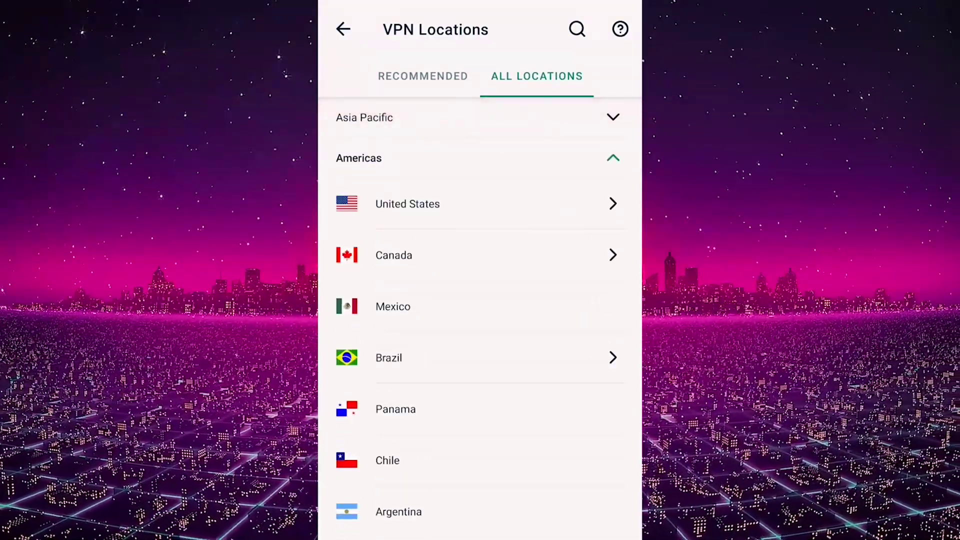
scroll(596, 360, down, 6)
scroll(629, 228, up, 5)
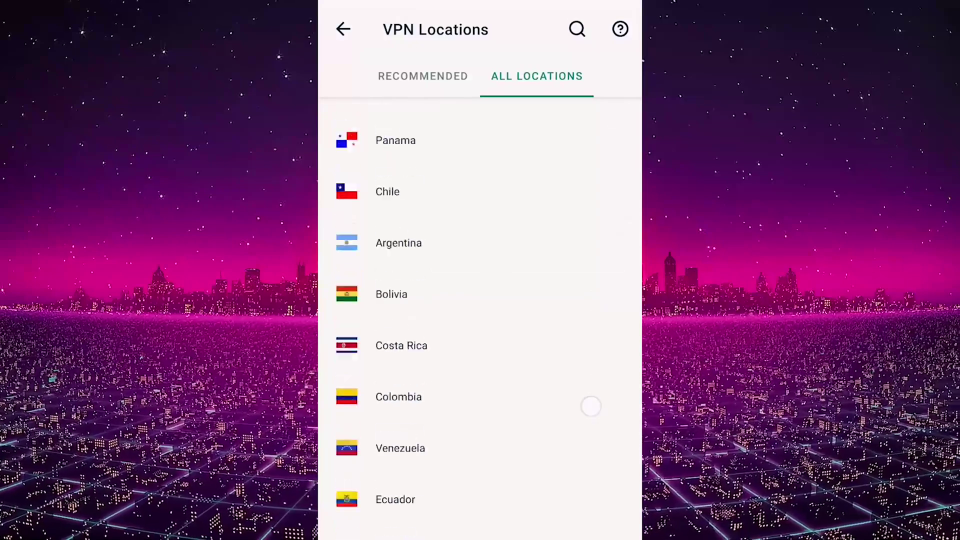
click(590, 123)
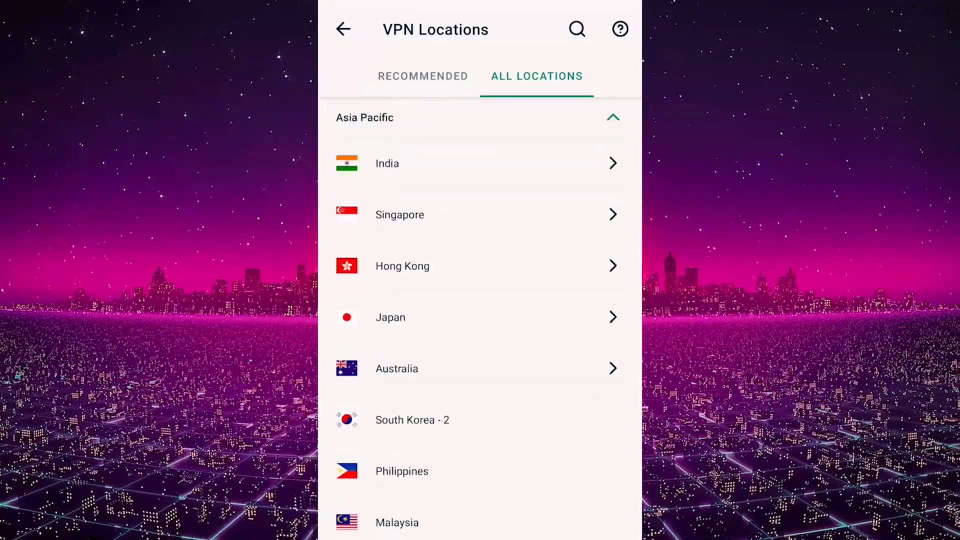
click(614, 120)
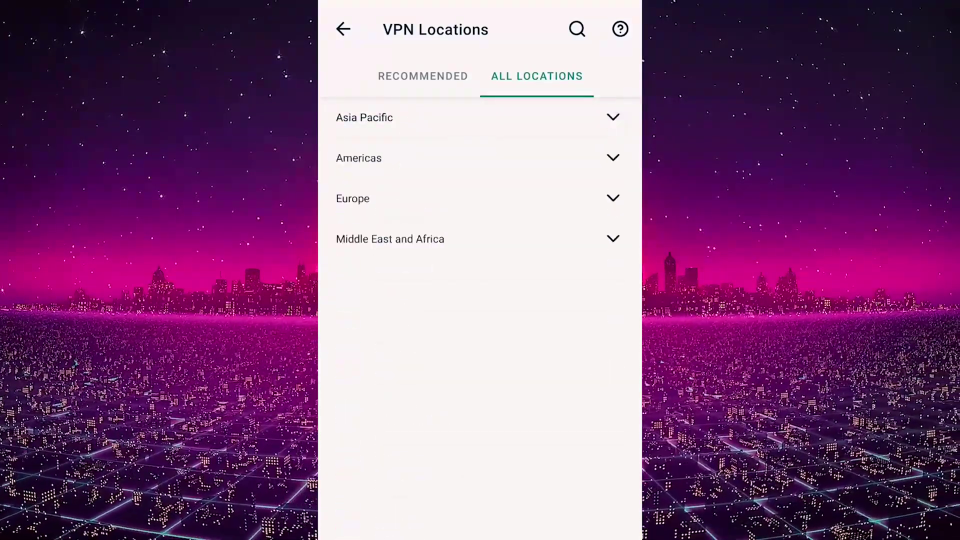
Step: Expand Europe and start connecting to a server in Italy
click(614, 198)
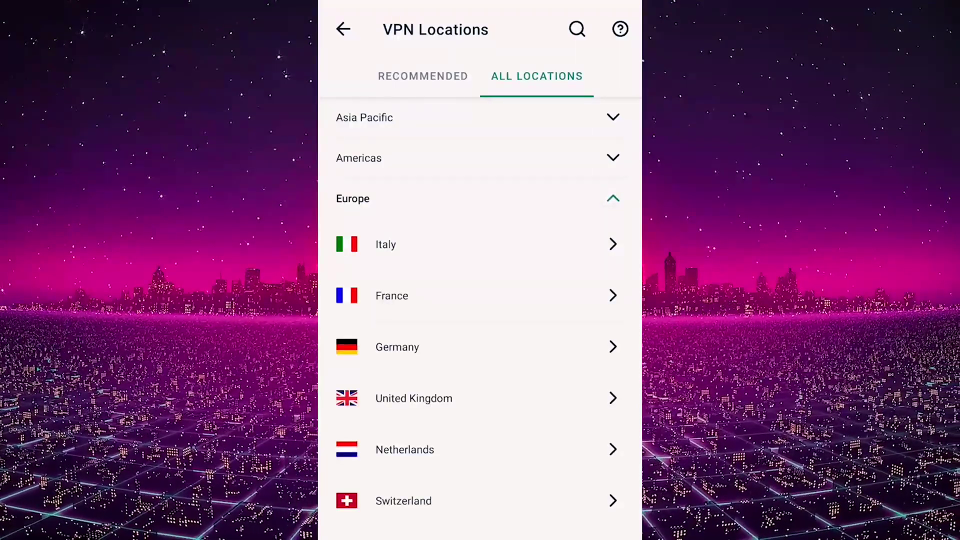
click(386, 244)
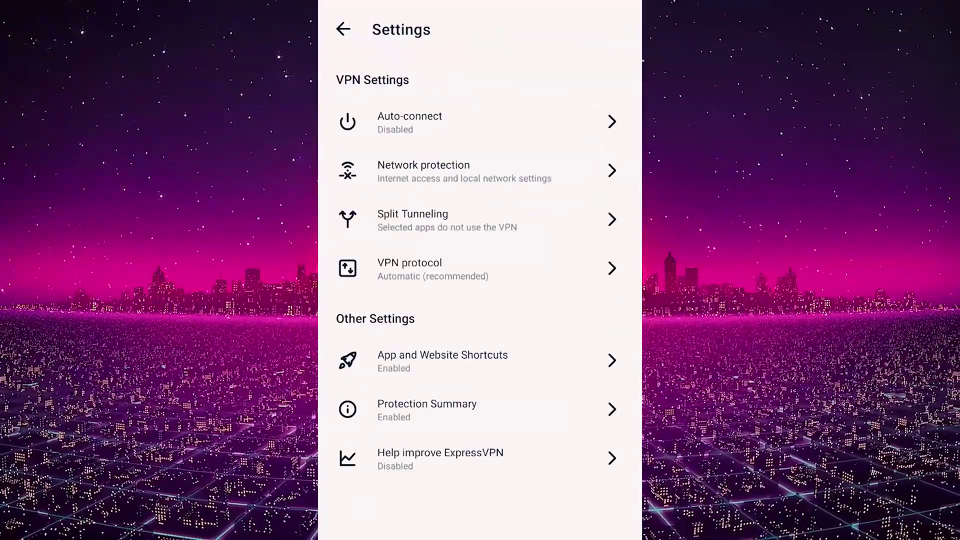
Step: Look over the VPN protocol choices, leave Automatic selected, and return to Settings
click(480, 269)
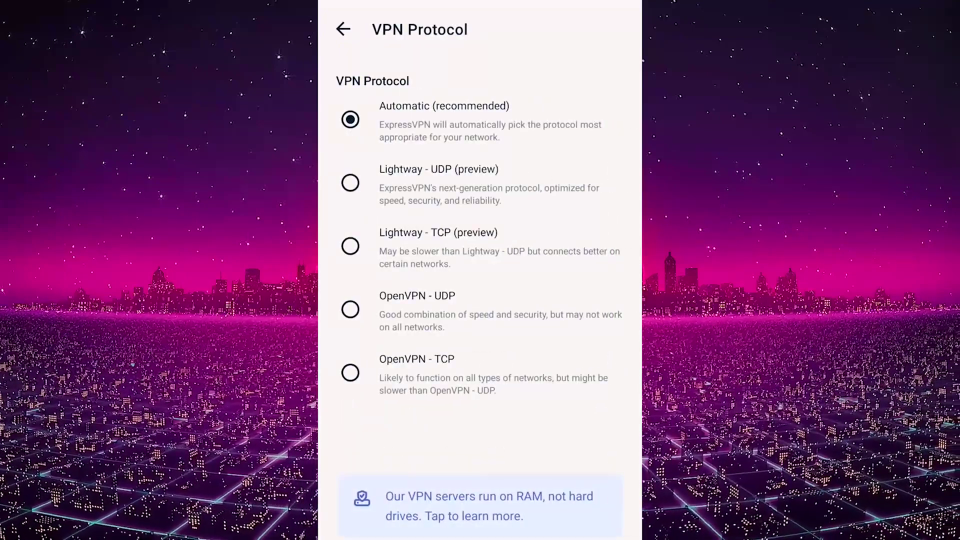
drag(556, 376, 616, 146)
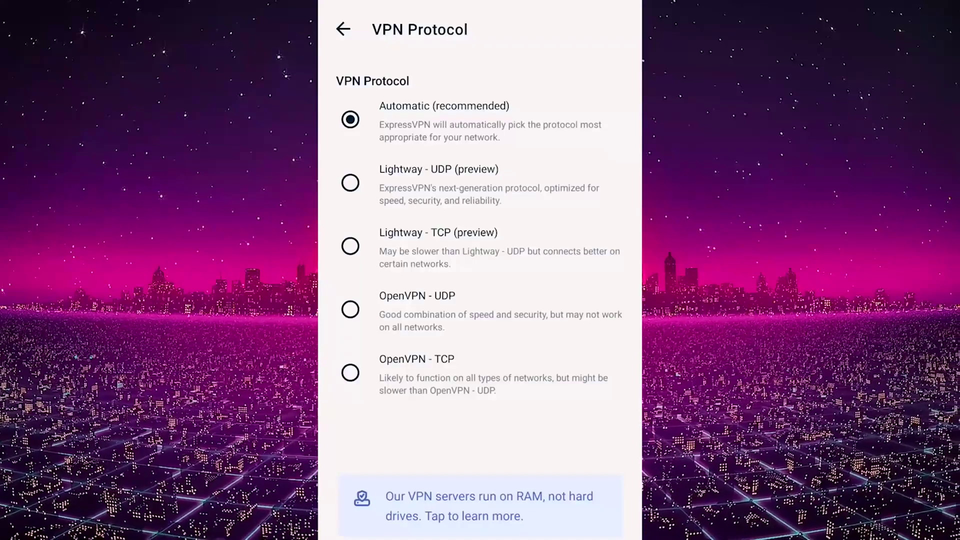
click(480, 183)
click(415, 91)
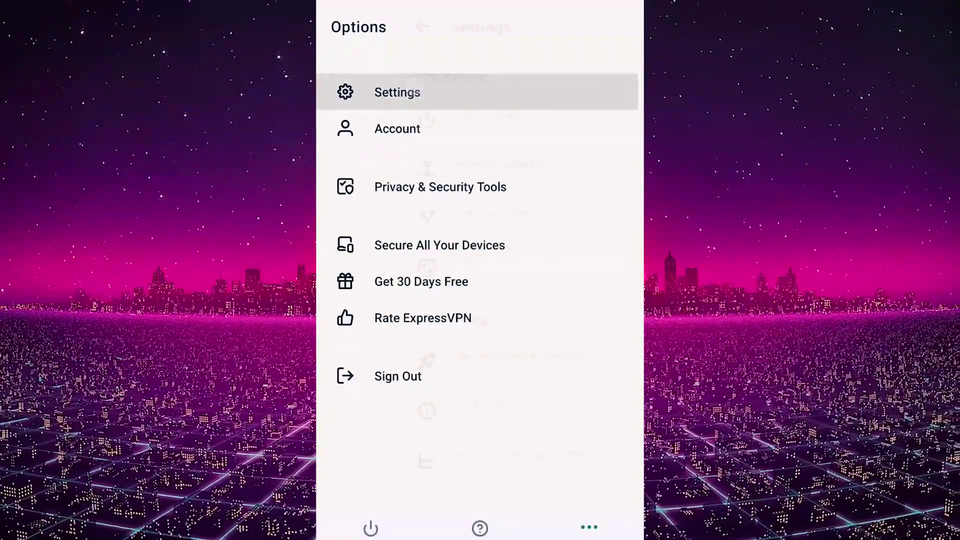
Step: In split tunneling, allow only selected apps and add ARMOURY CRATE, Audible and Discord
click(557, 222)
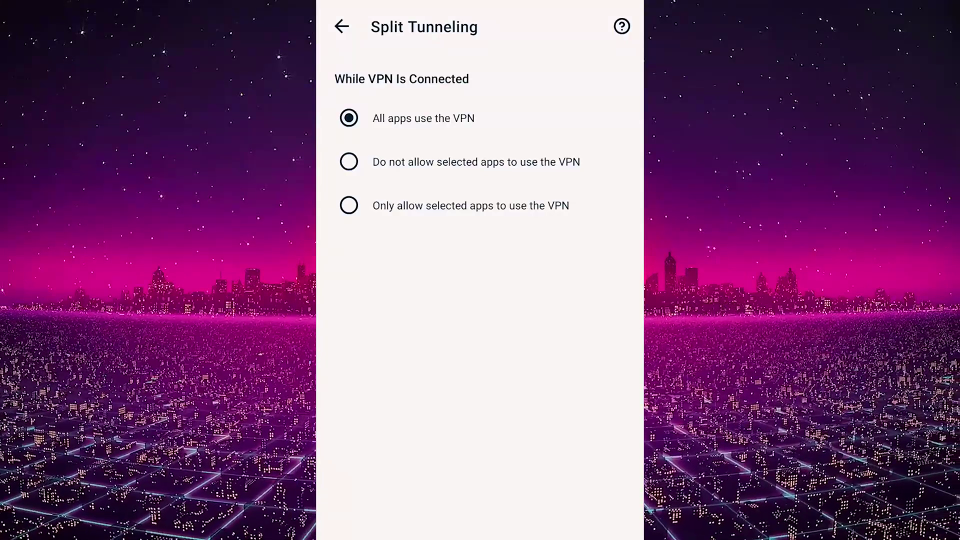
click(460, 203)
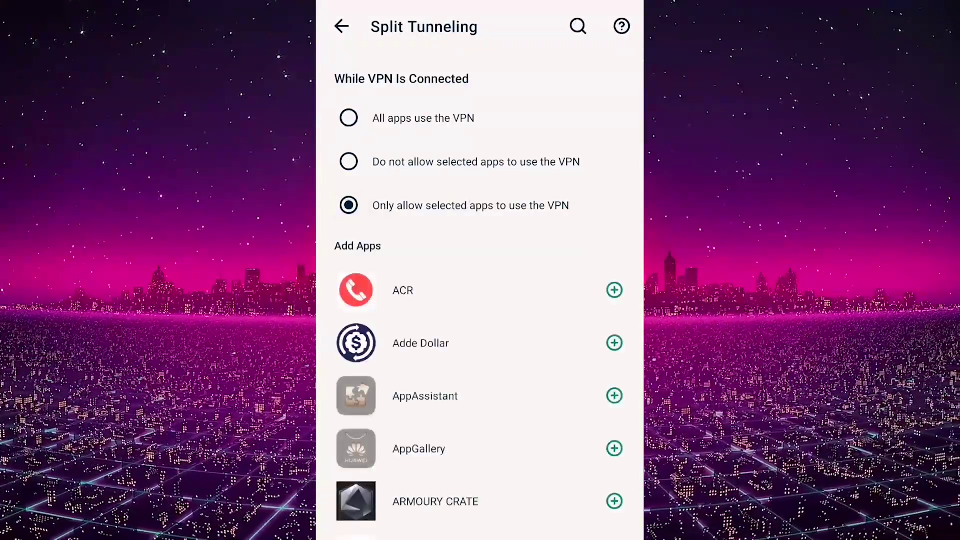
drag(563, 414, 582, 251)
mouse_move(554, 450)
mouse_down()
mouse_move(557, 325)
mouse_move(551, 357)
mouse_up()
click(616, 245)
click(615, 279)
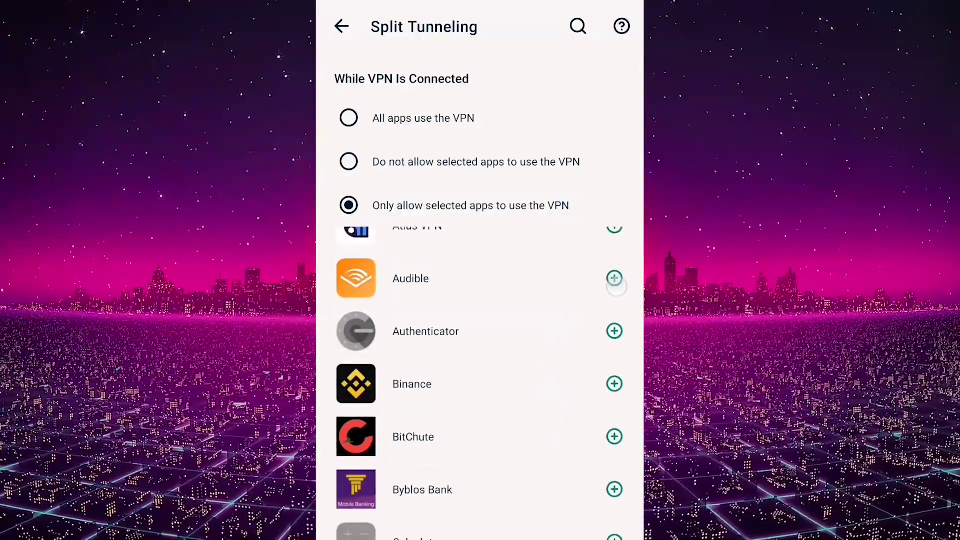
drag(543, 493, 560, 360)
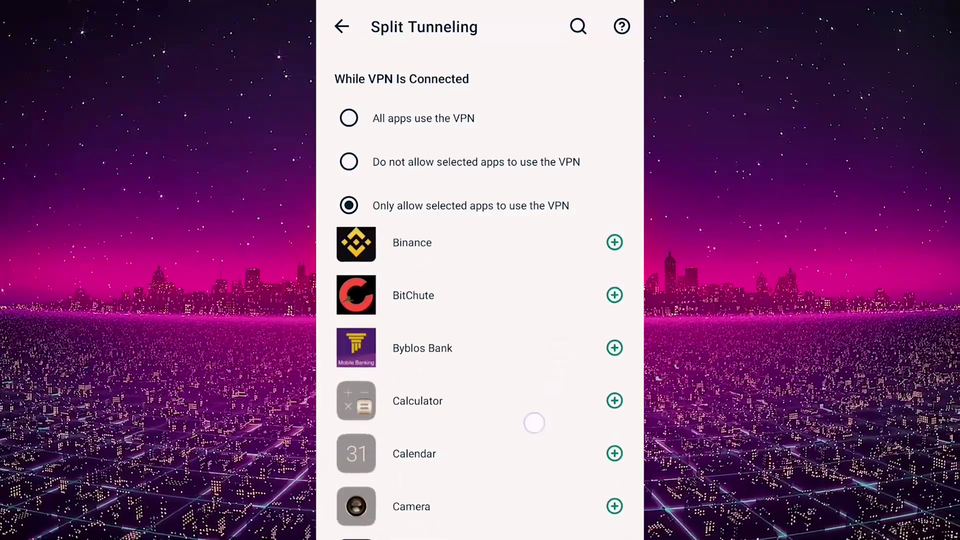
drag(534, 423, 559, 322)
drag(505, 488, 564, 244)
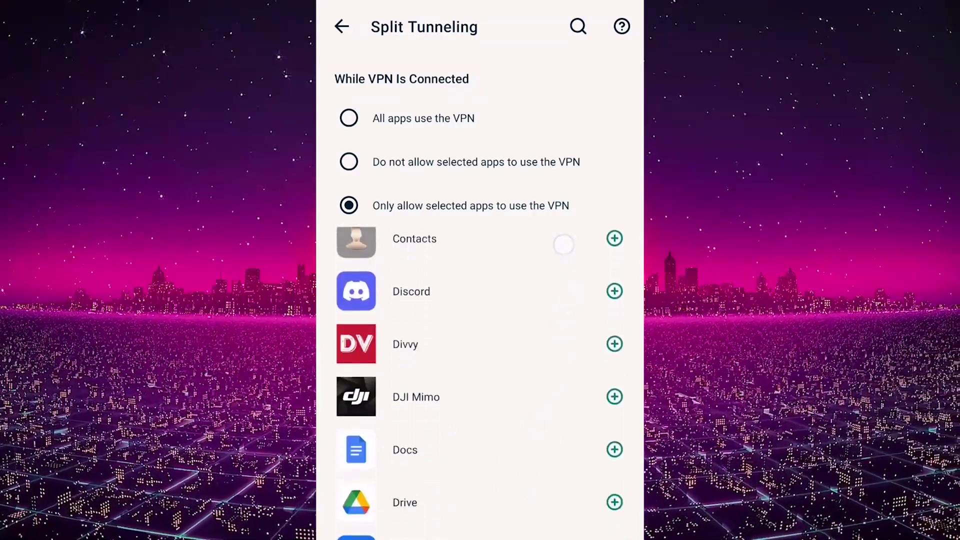
drag(532, 401, 509, 527)
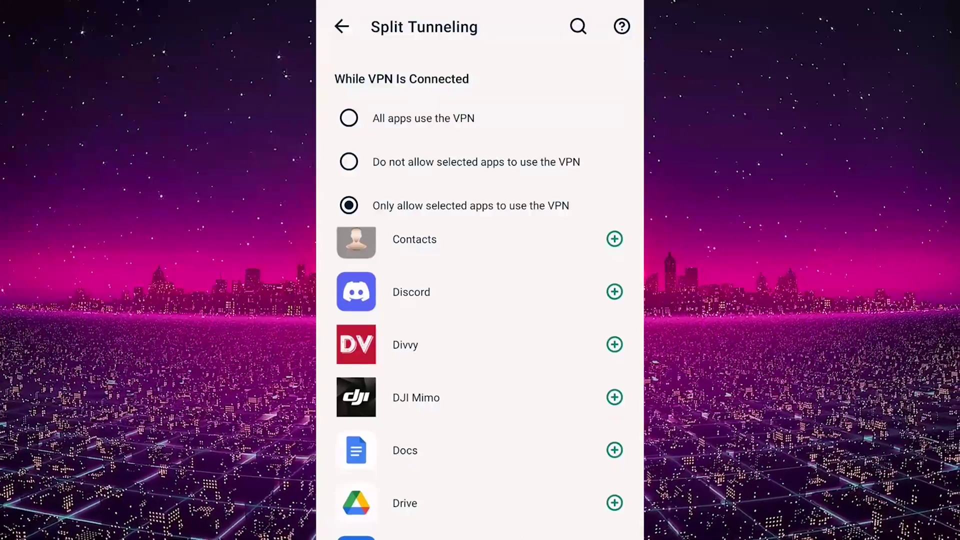
click(615, 292)
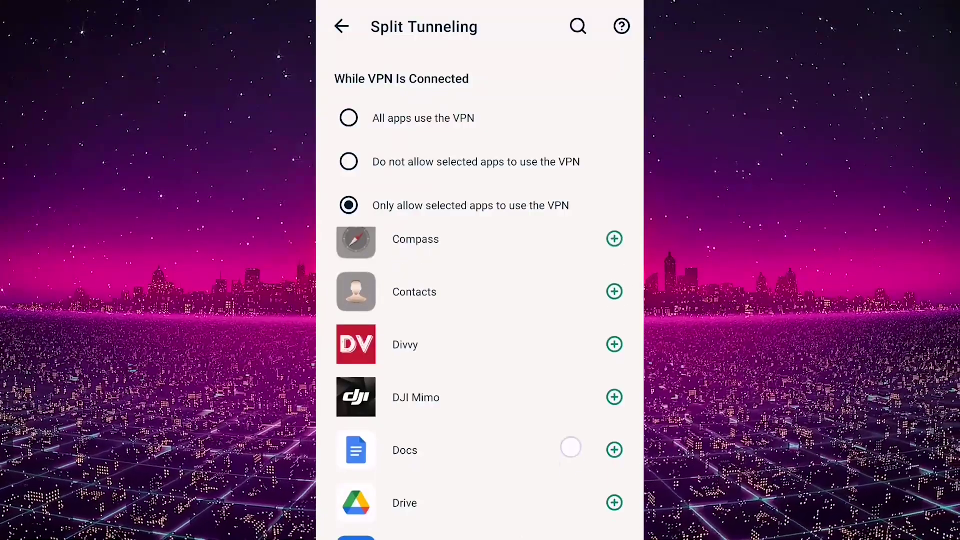
drag(571, 449, 567, 225)
drag(564, 415, 562, 285)
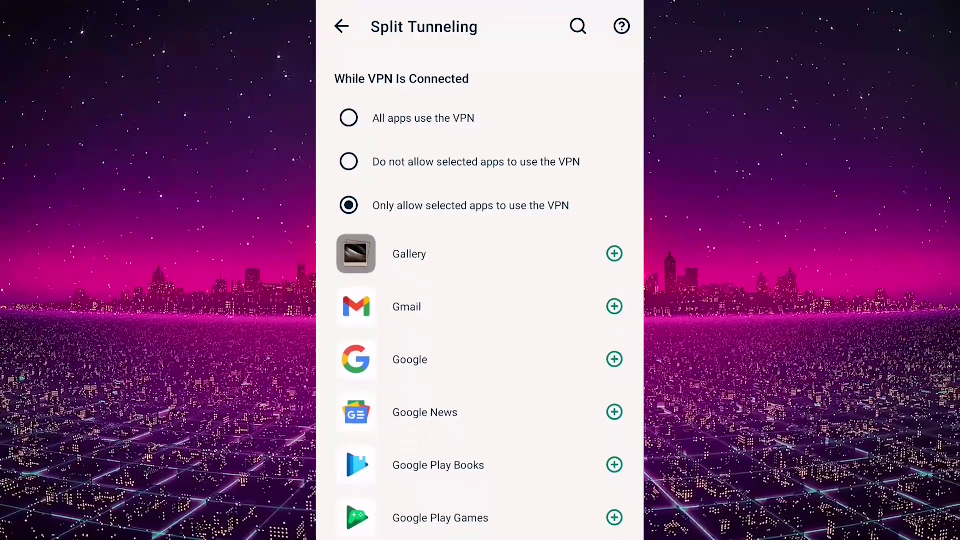
Step: Switch to keeping selected apps off the VPN and add Netflix to that list
click(350, 119)
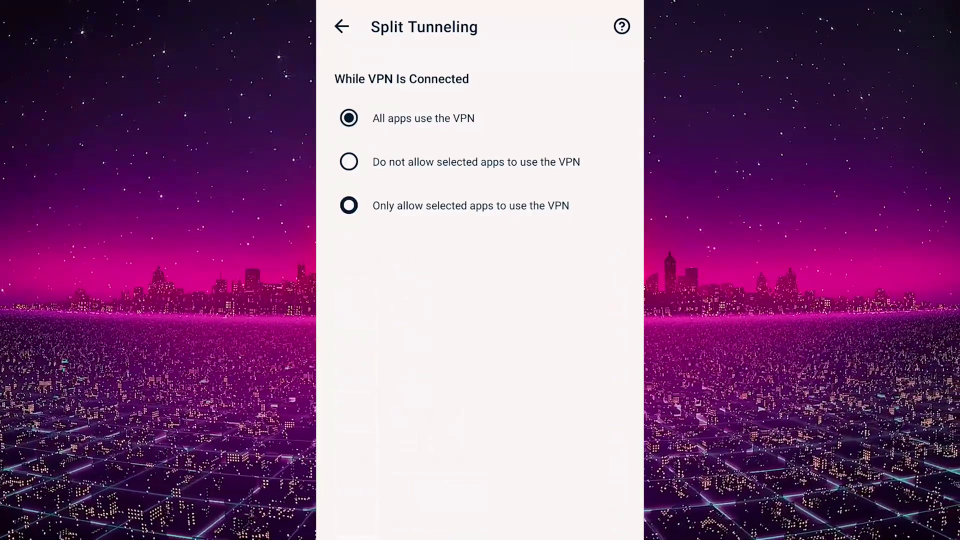
click(349, 161)
scroll(542, 487, down, 3)
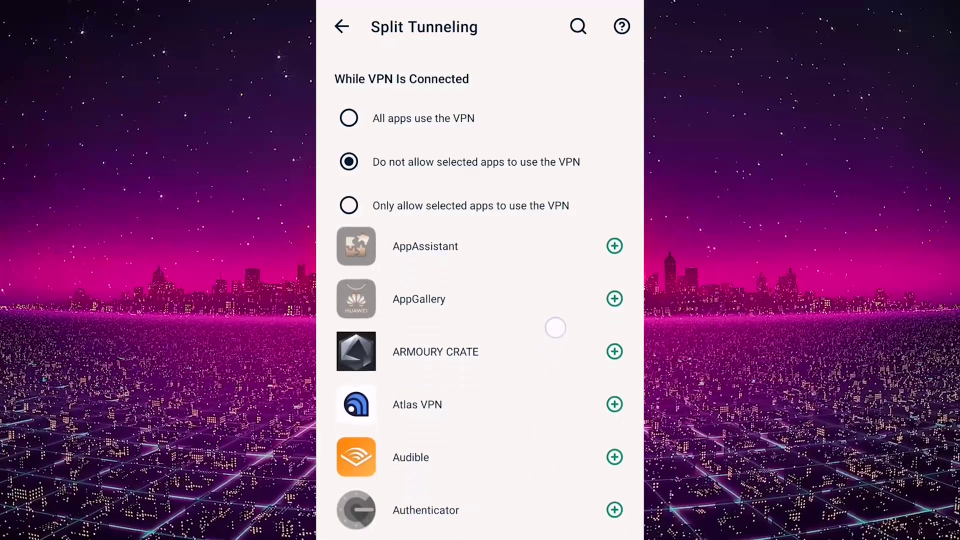
scroll(576, 263, down, 3)
scroll(577, 264, down, 5)
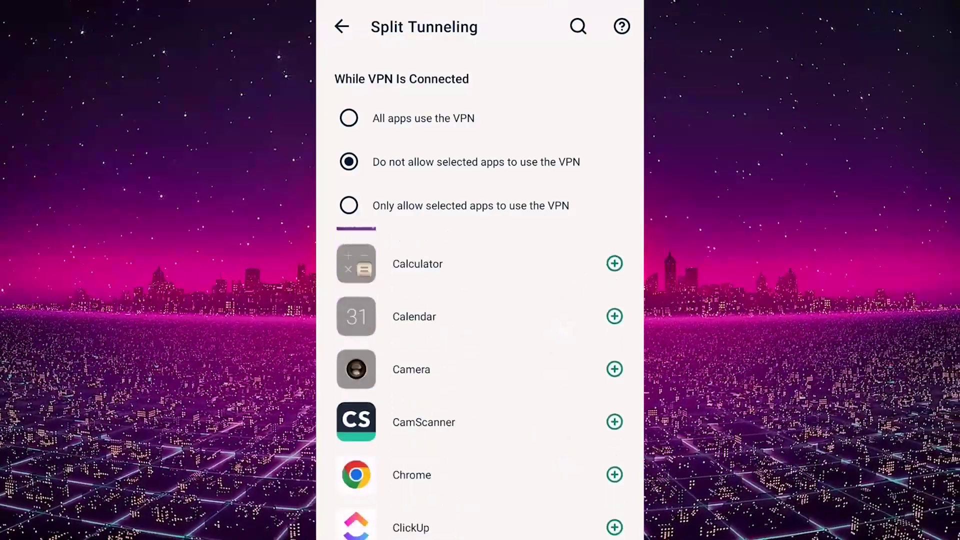
scroll(568, 283, down, 5)
scroll(541, 496, down, 5)
scroll(553, 307, down, 5)
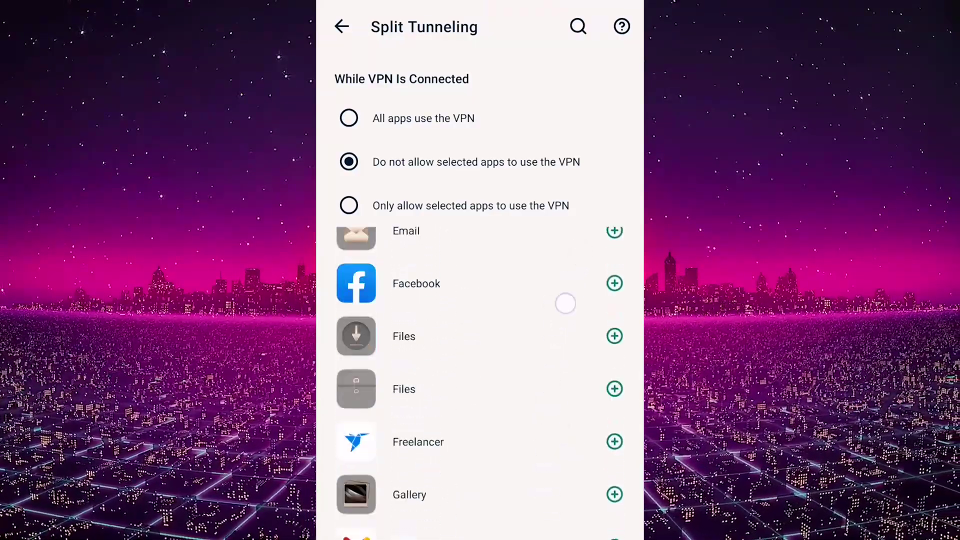
scroll(553, 477, down, 3)
scroll(567, 324, down, 2)
scroll(570, 286, down, 1)
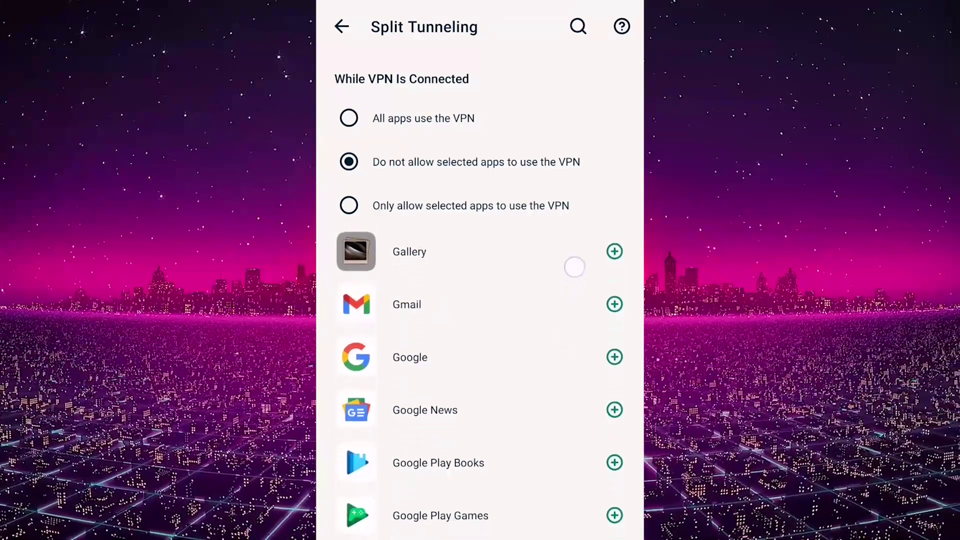
scroll(574, 266, up, 3)
scroll(568, 368, down, 7)
scroll(558, 435, down, 5)
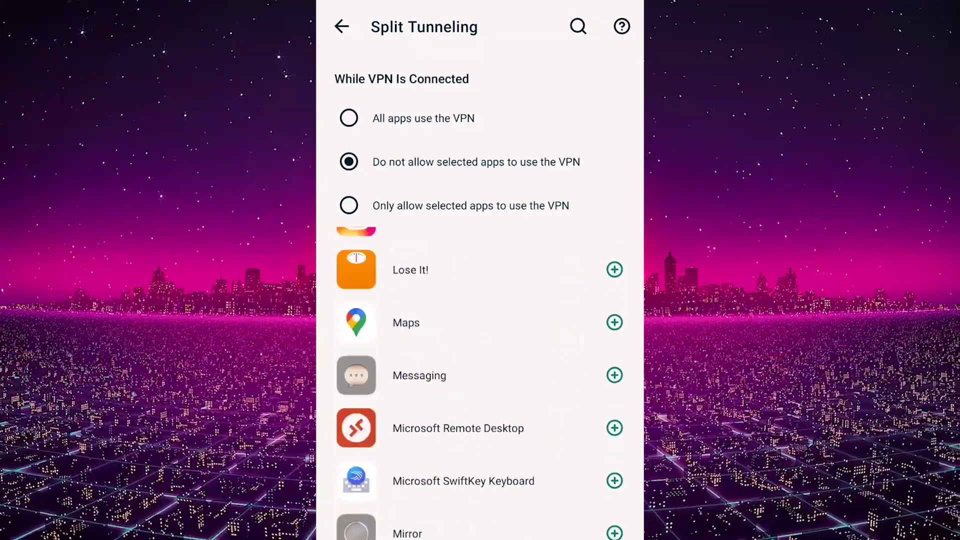
scroll(562, 399, up, 1)
scroll(543, 403, up, 3)
scroll(543, 443, down, 4)
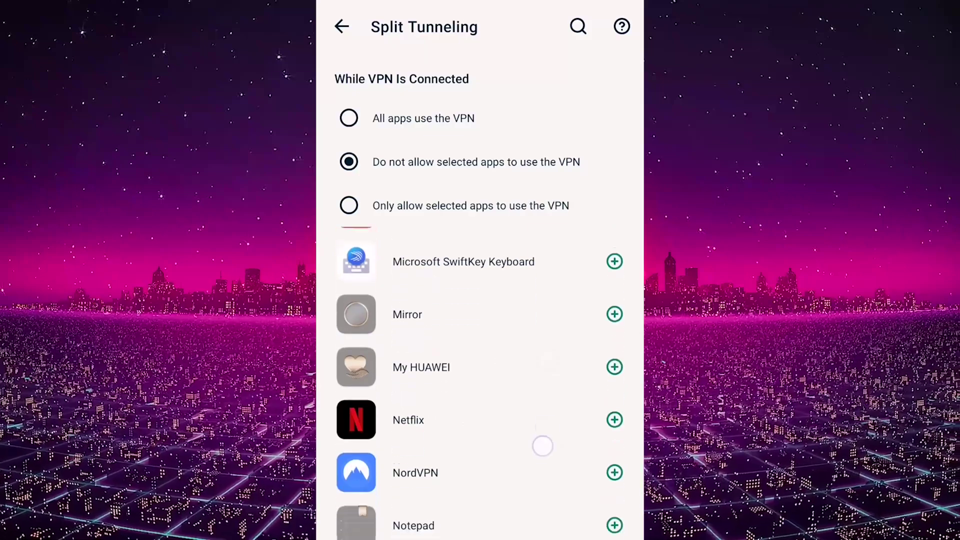
scroll(553, 397, down, 1)
click(614, 365)
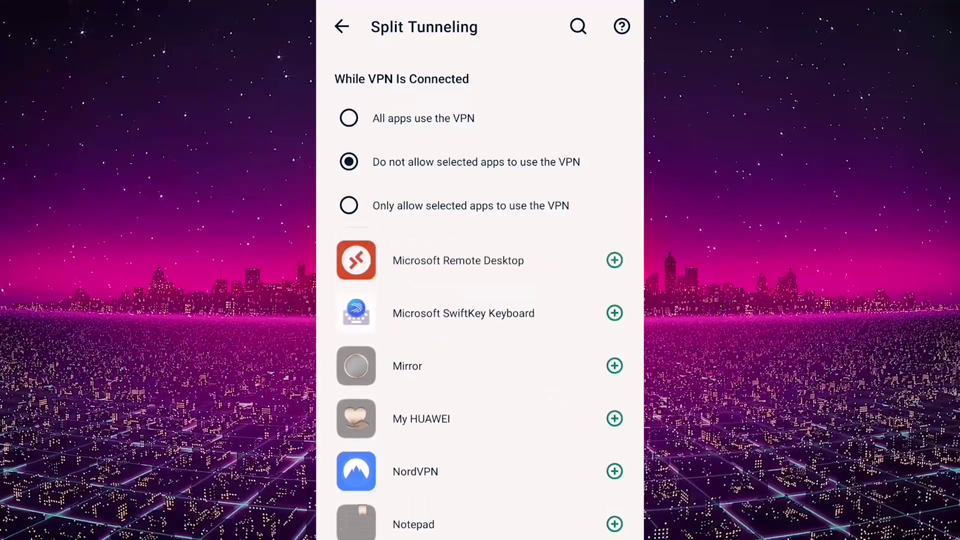
click(341, 26)
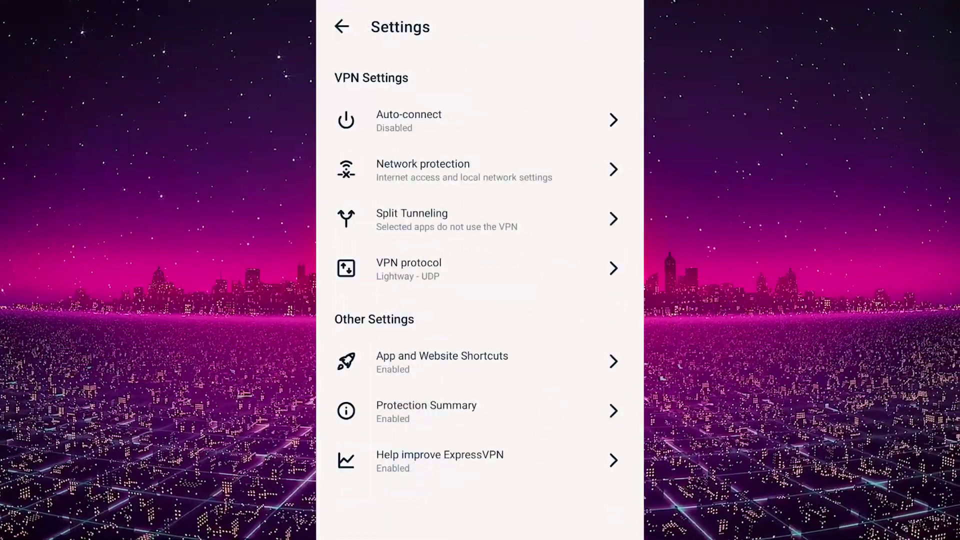
click(421, 219)
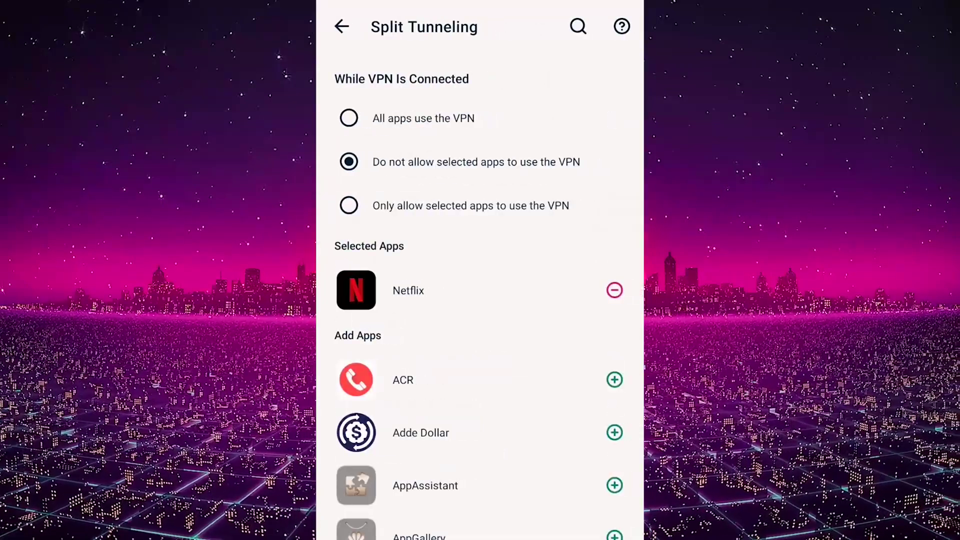
click(615, 289)
drag(547, 333, 560, 289)
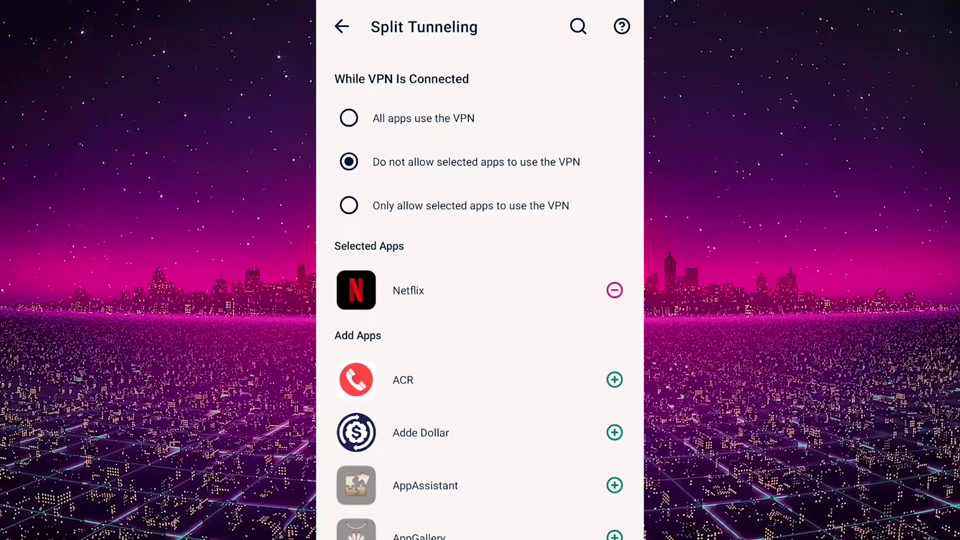
click(349, 205)
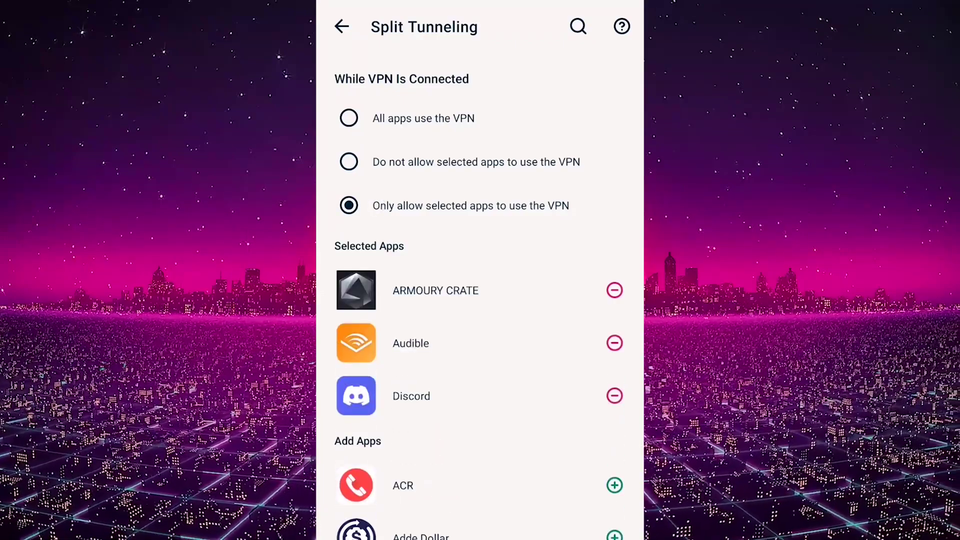
click(348, 162)
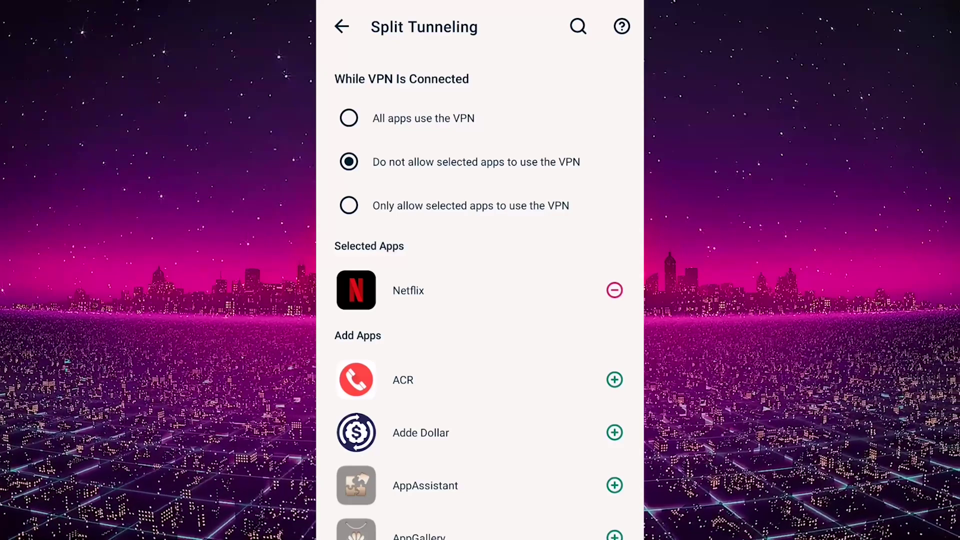
click(341, 27)
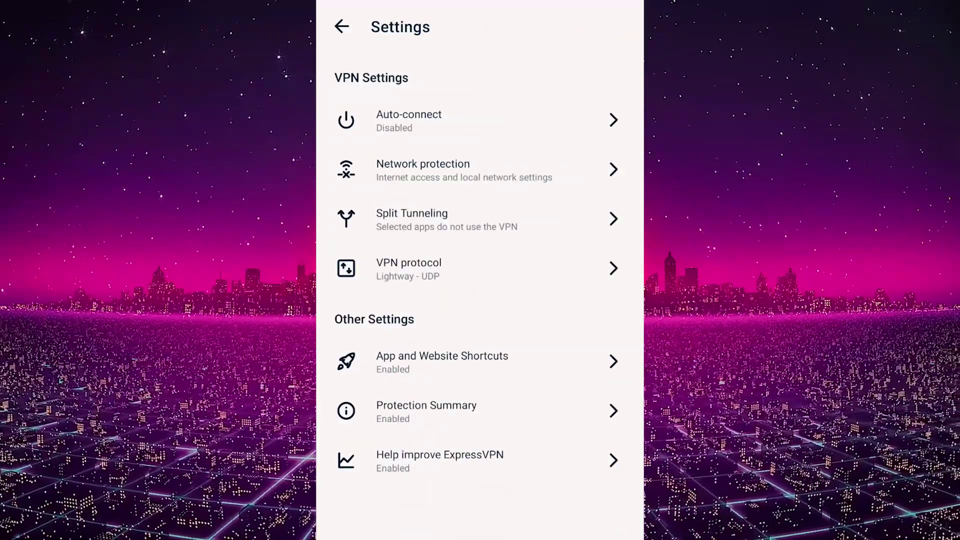
Step: Try Automatic and OpenVPN - UDP, keep Lightway - UDP, and return to the Connected screen
click(565, 270)
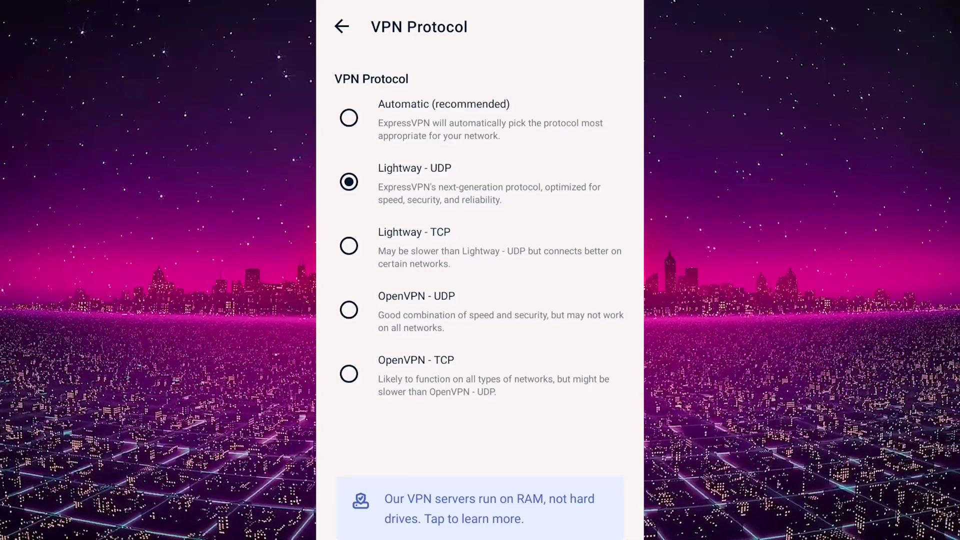
click(349, 118)
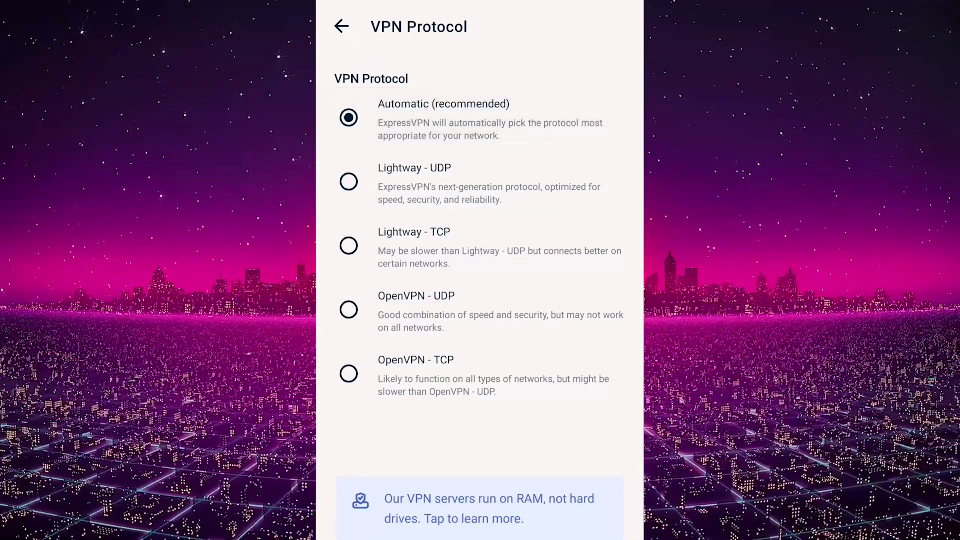
click(349, 182)
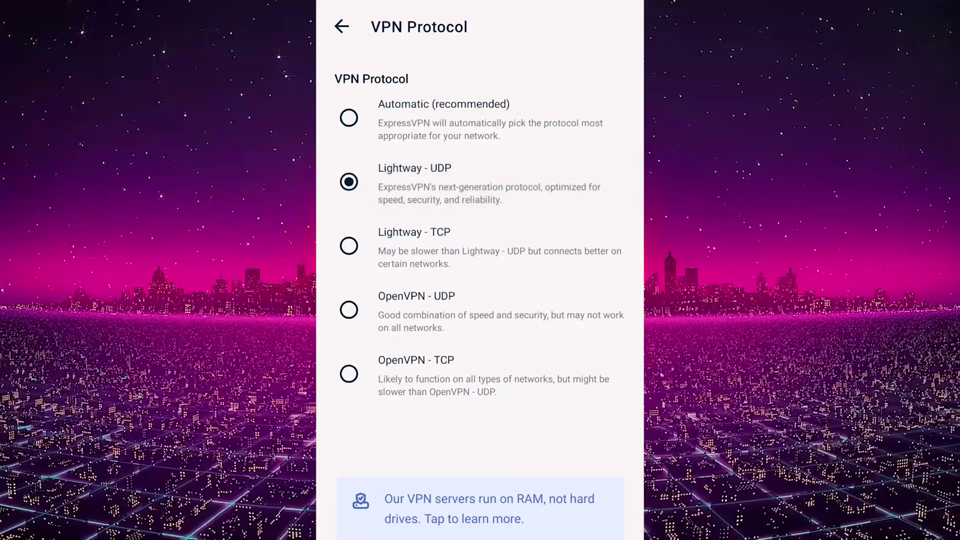
click(349, 310)
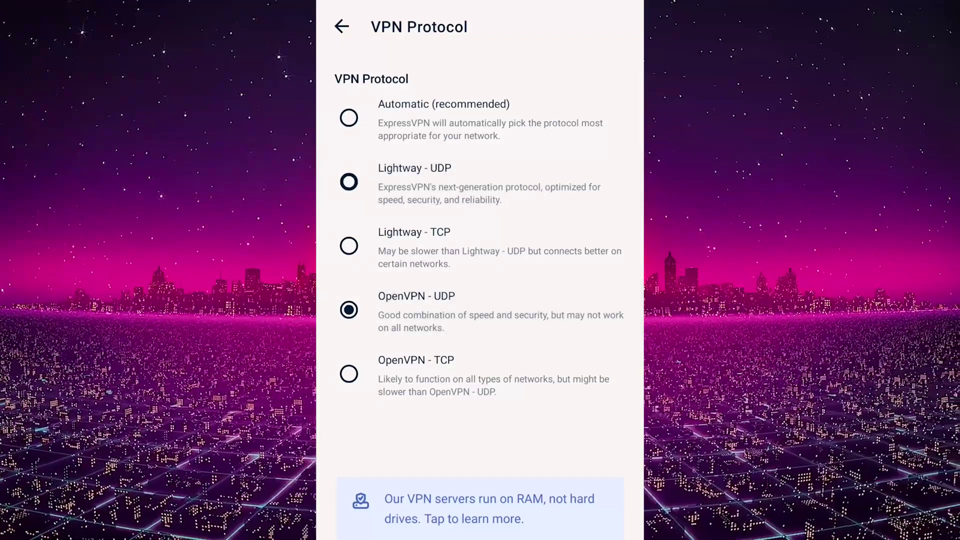
click(349, 117)
click(348, 182)
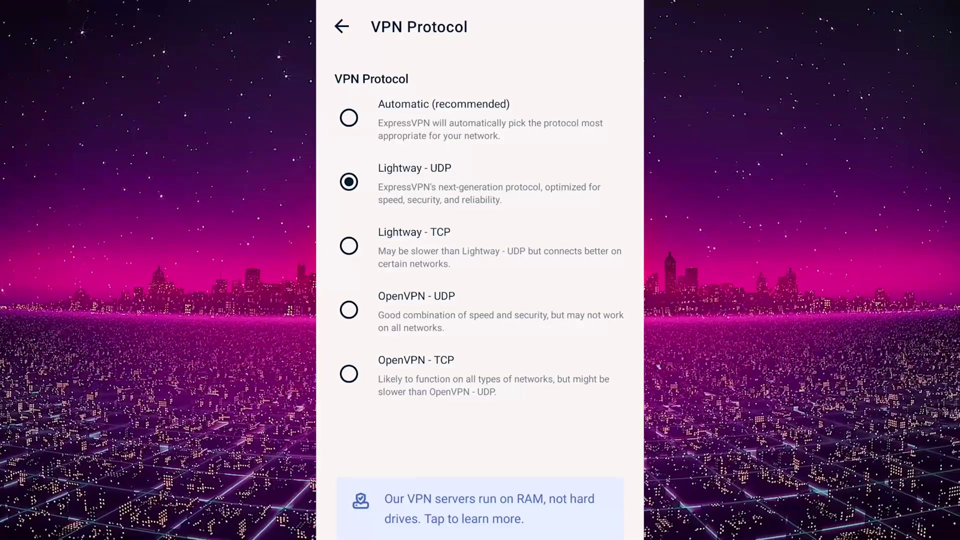
click(342, 26)
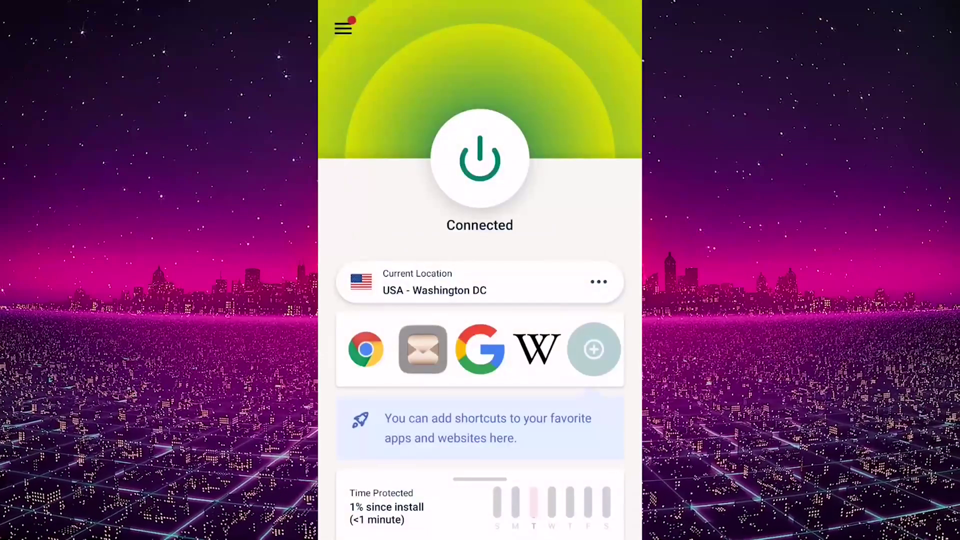
Step: Show all server locations grouped by region and scroll through the Americas
click(465, 282)
click(536, 75)
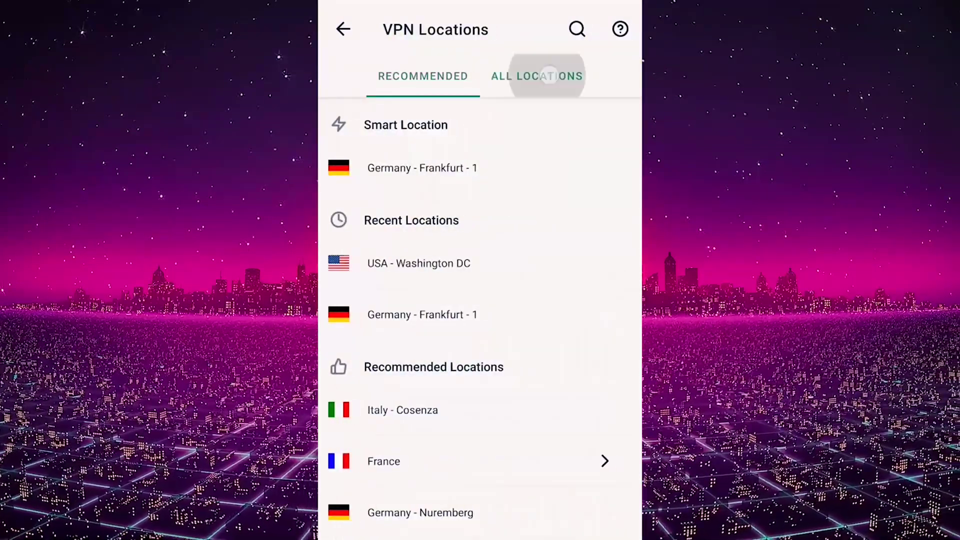
drag(608, 451, 607, 257)
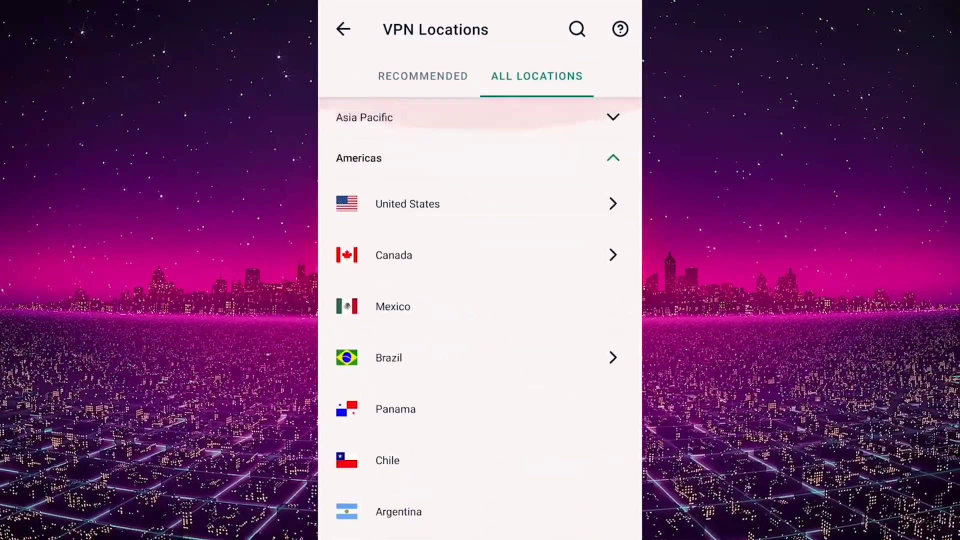
drag(589, 401, 589, 135)
scroll(480, 320, down, 3)
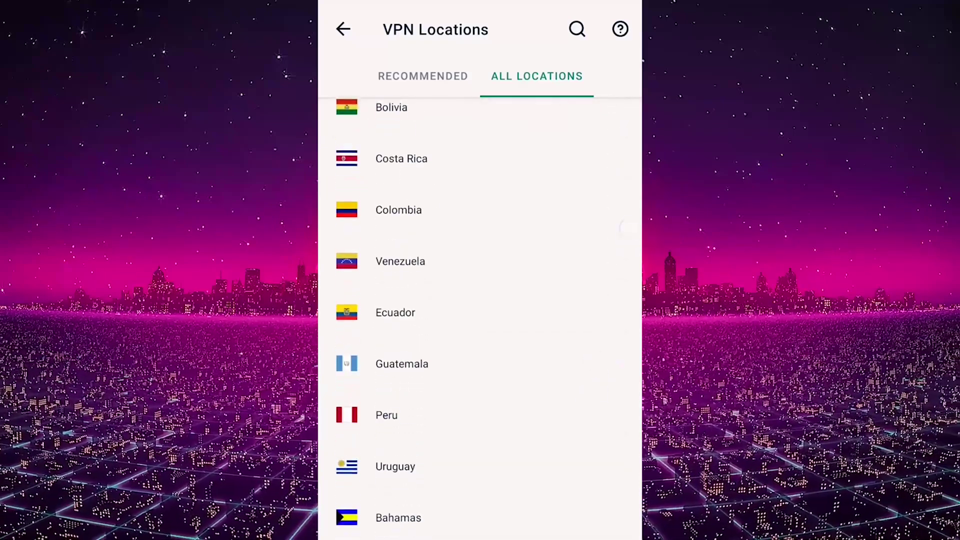
scroll(480, 320, up, 10)
Step: Peek into Asia Pacific, then expand the list of Europe countries
click(480, 117)
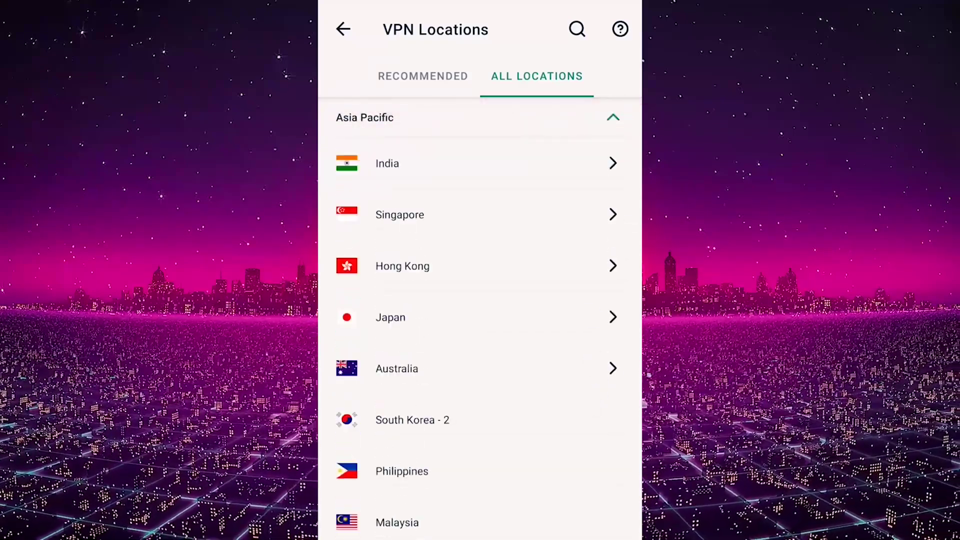
click(613, 117)
click(613, 198)
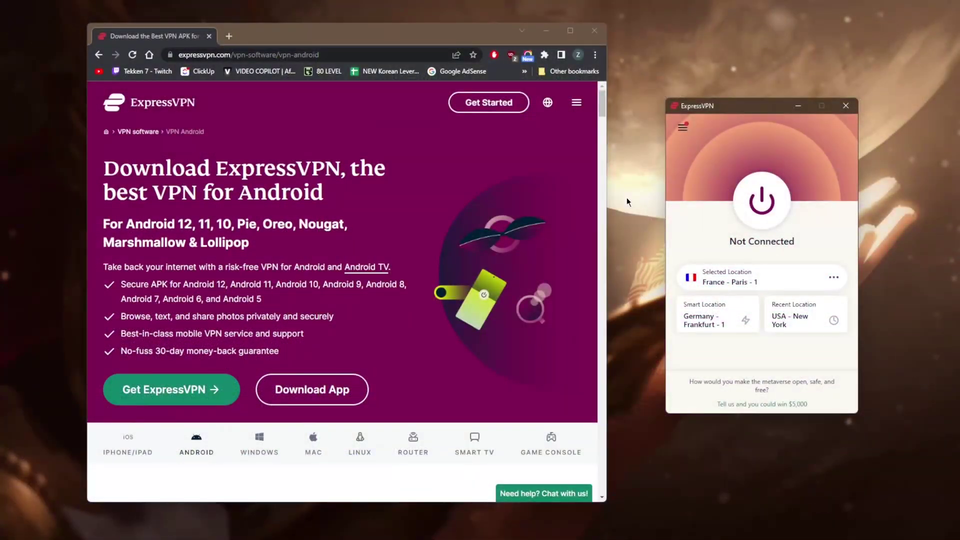
click(382, 244)
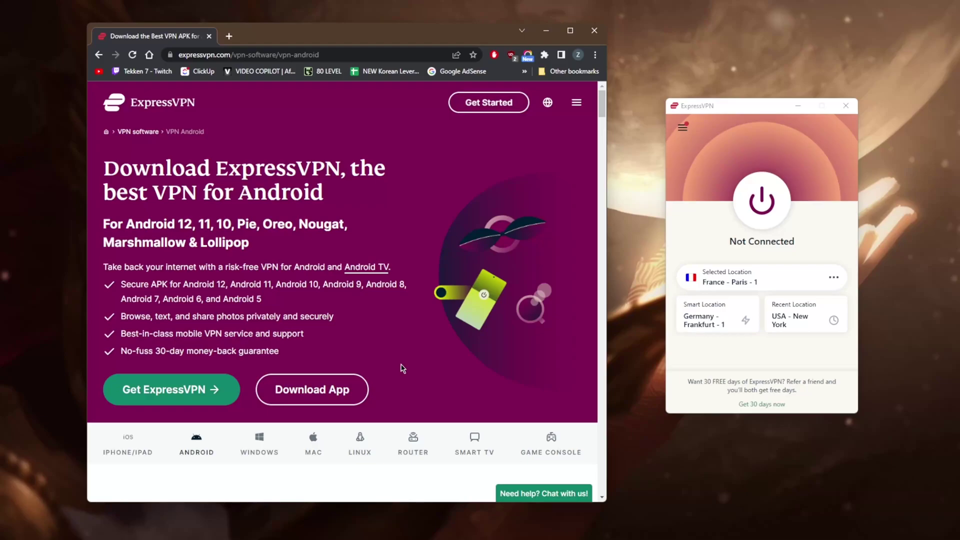
click(691, 190)
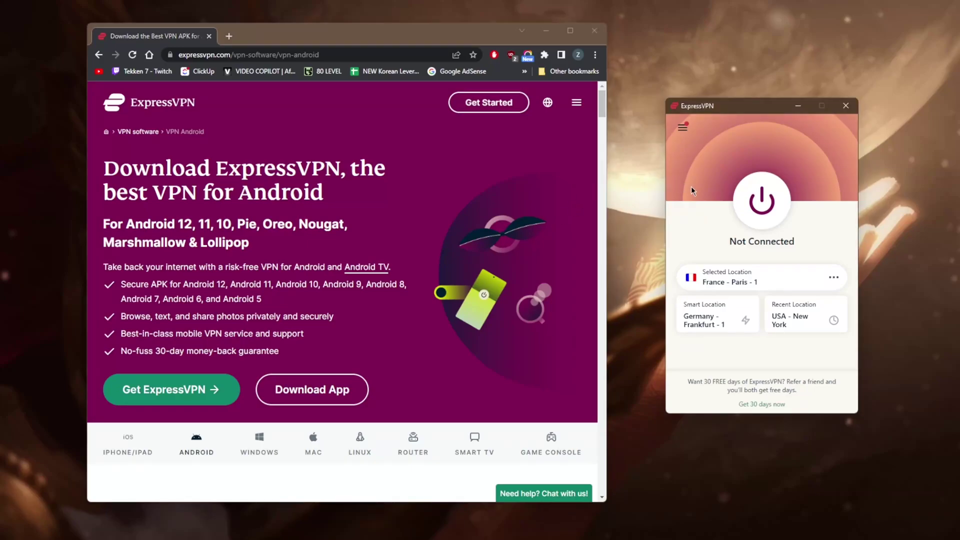